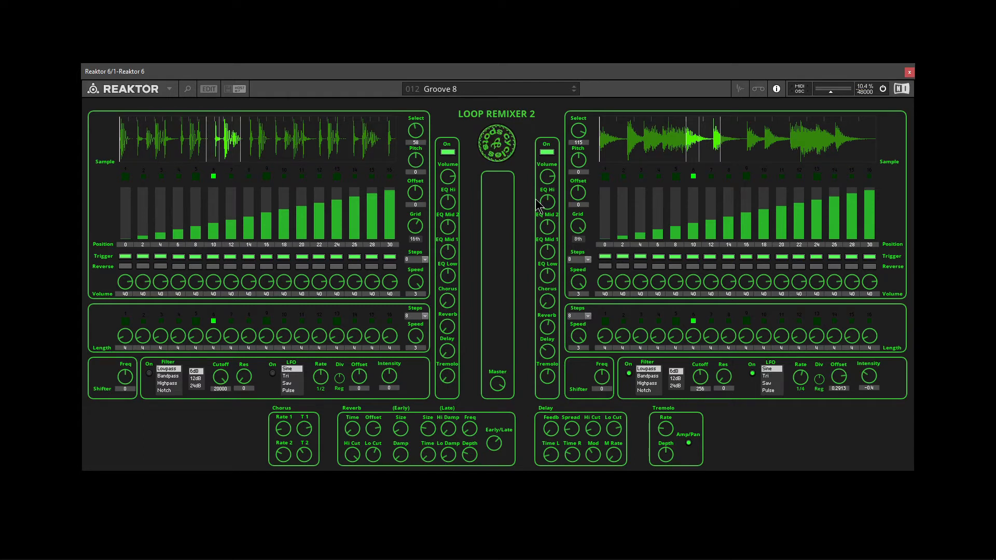
Start playback of the current groove and audition the snapshots Groove 9 and Groove 10 in turn
key(space)
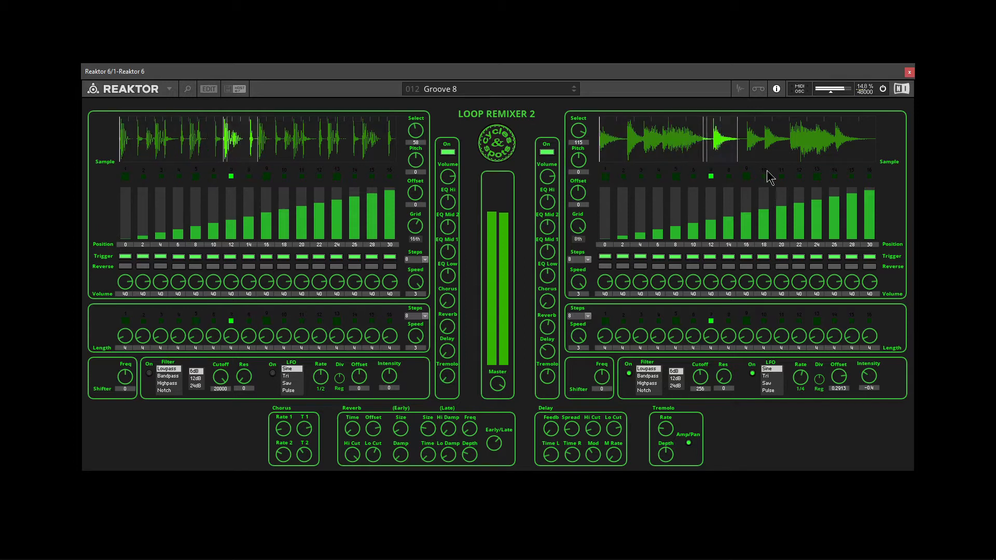
click(491, 92)
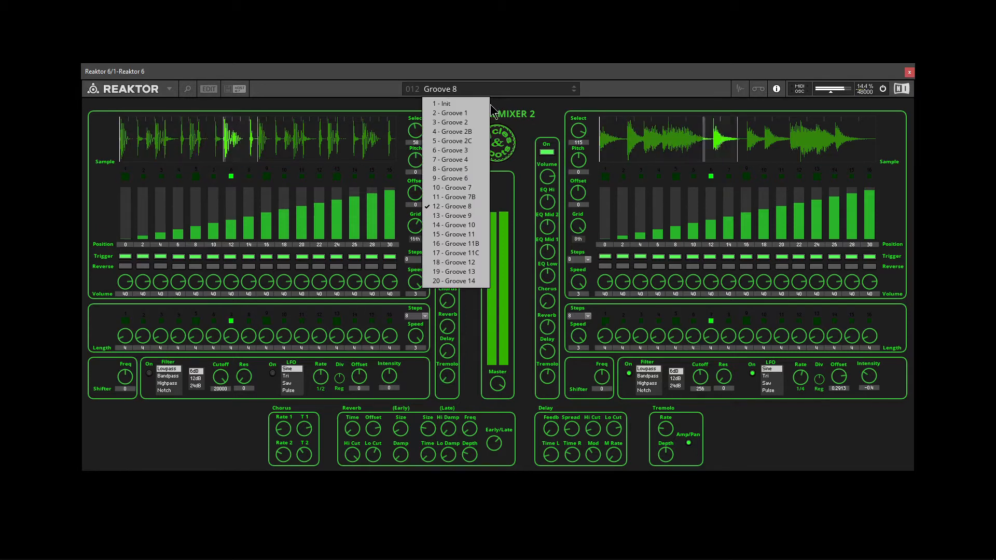
click(459, 218)
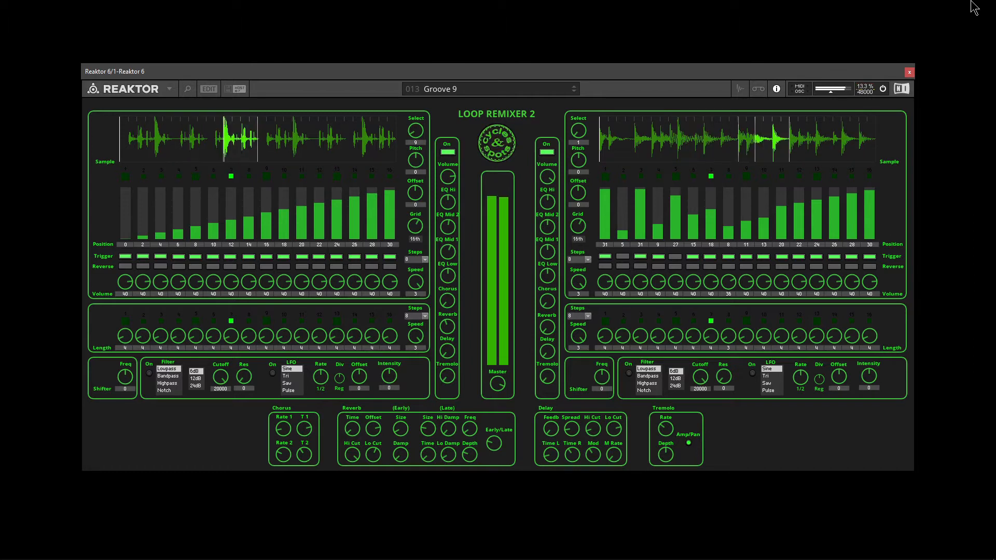
click(456, 88)
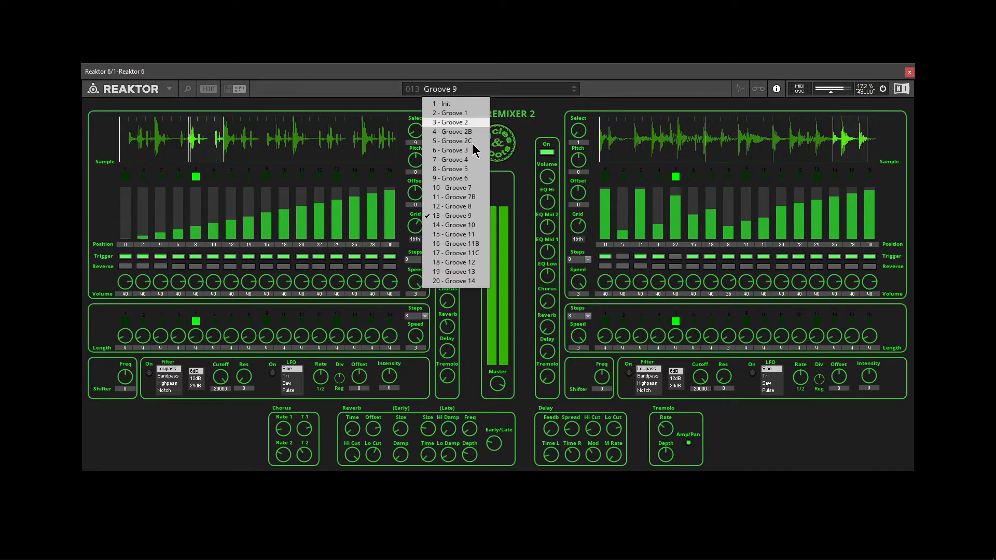
click(470, 226)
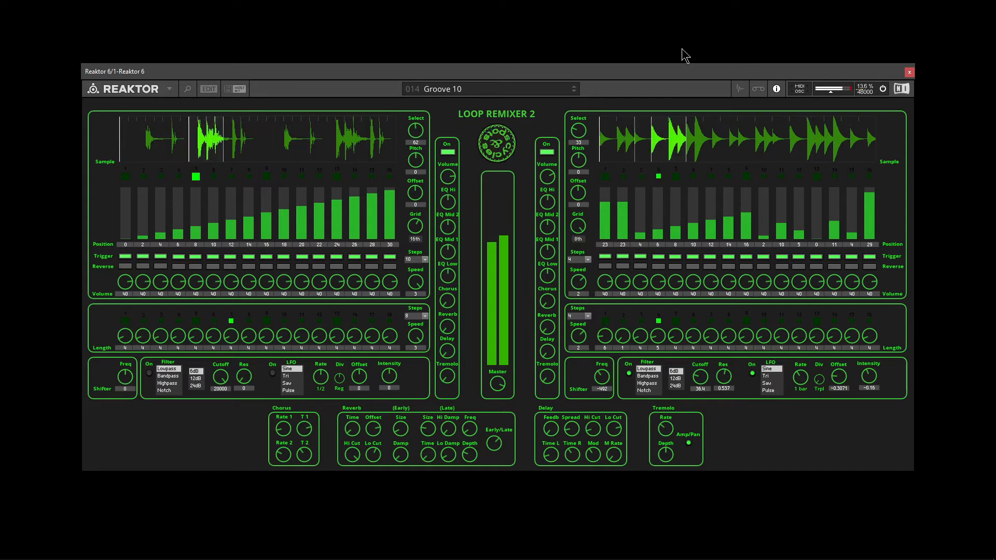
Audition the two variation snapshots Groove 11B and Groove 11C while the loops keep playing
click(540, 94)
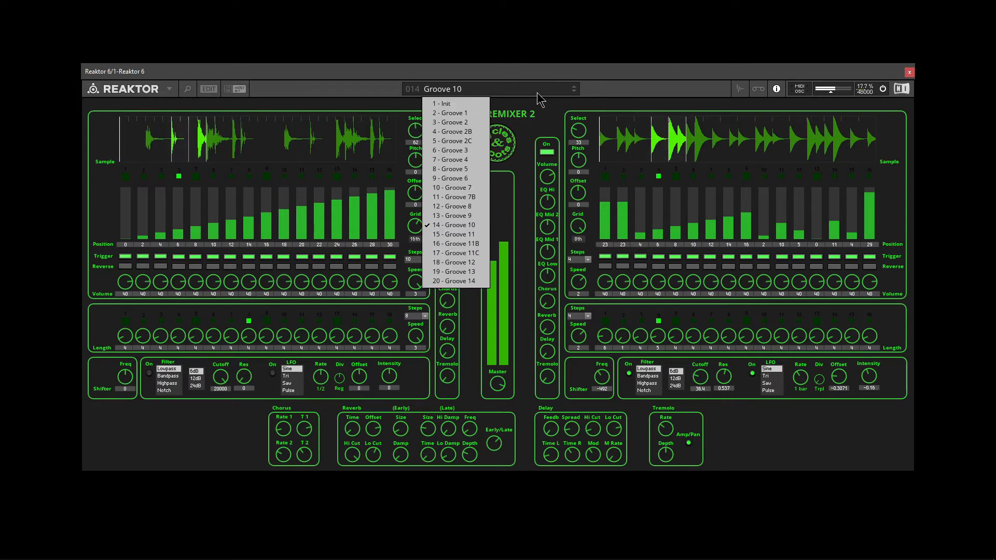
click(459, 244)
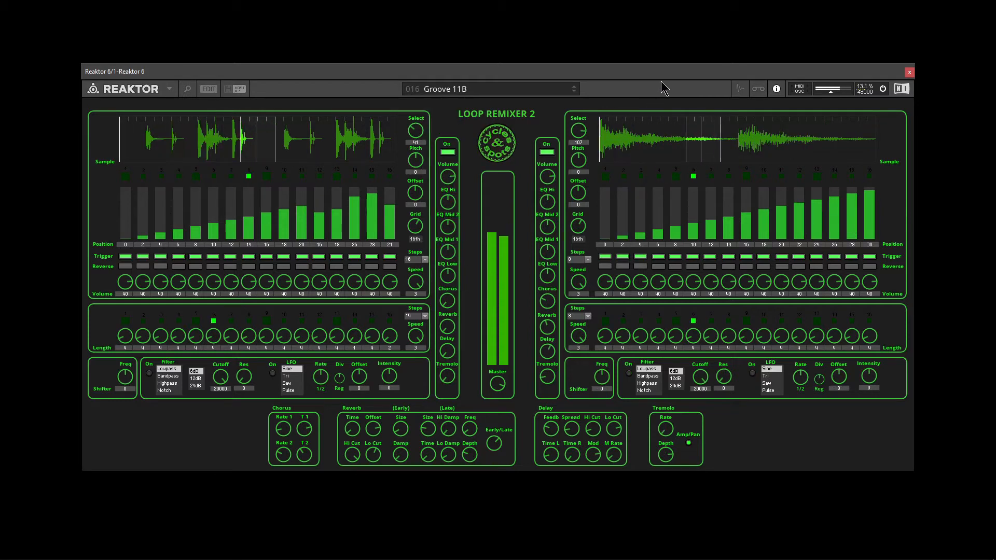
click(544, 91)
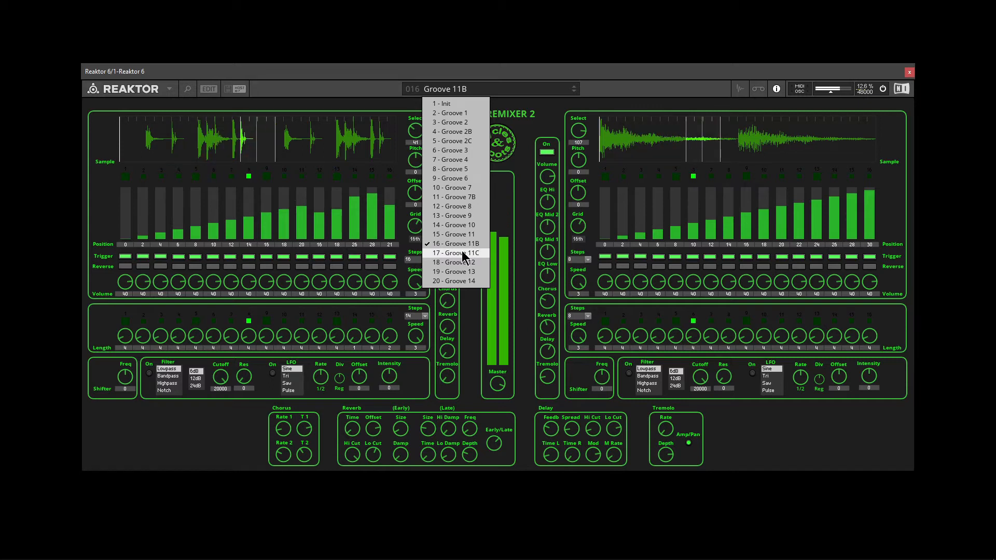
click(462, 252)
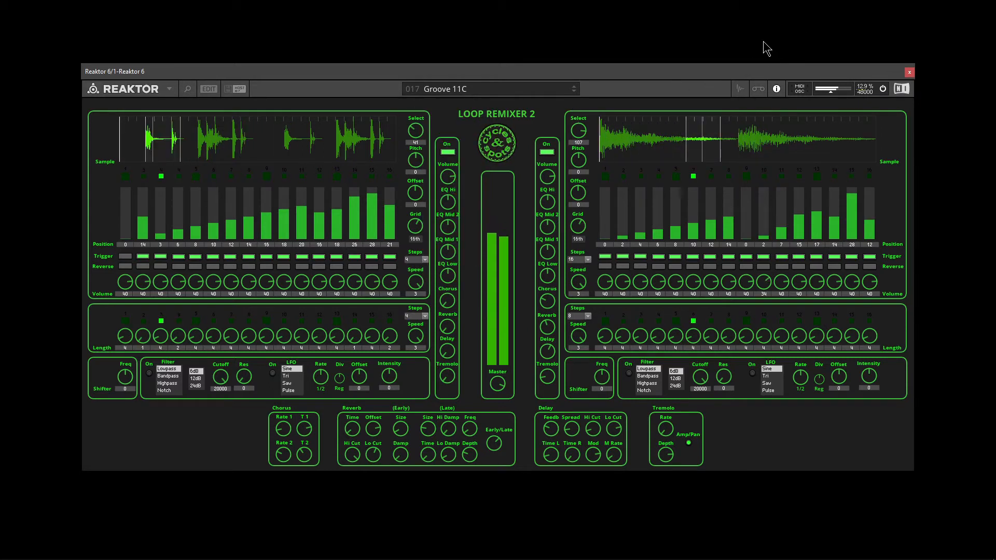
Audition the last snapshots in the list in order: Groove 12, Groove 13 and Groove 14
click(446, 89)
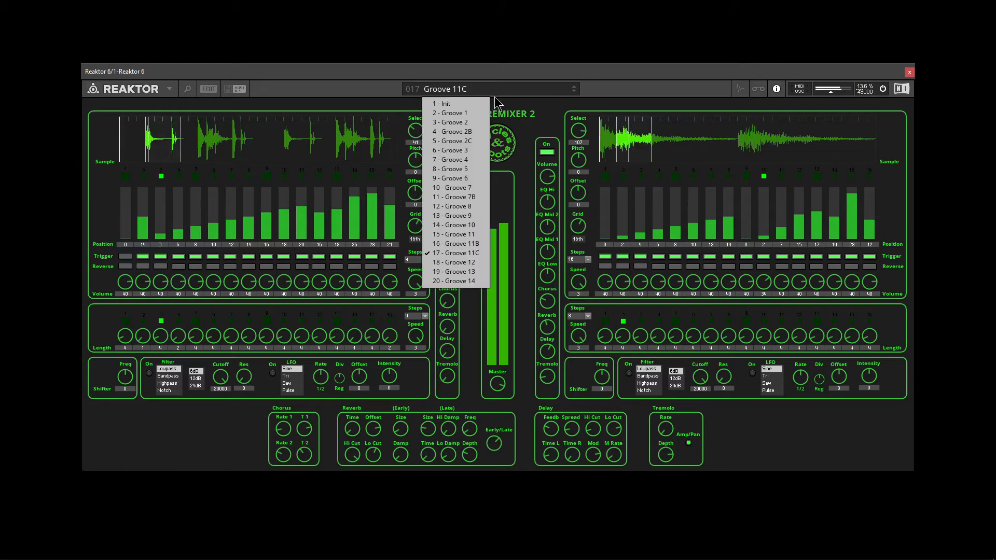
click(466, 263)
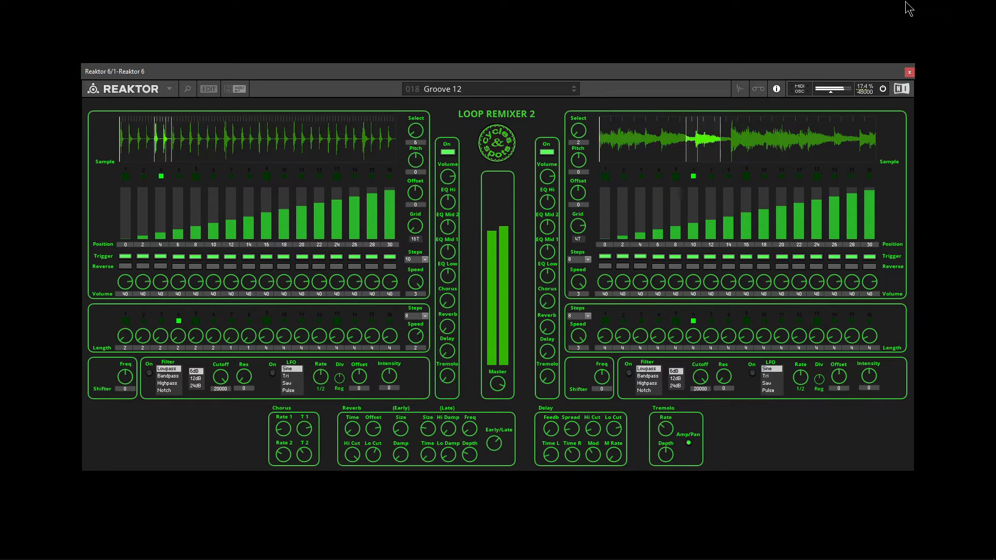
click(487, 91)
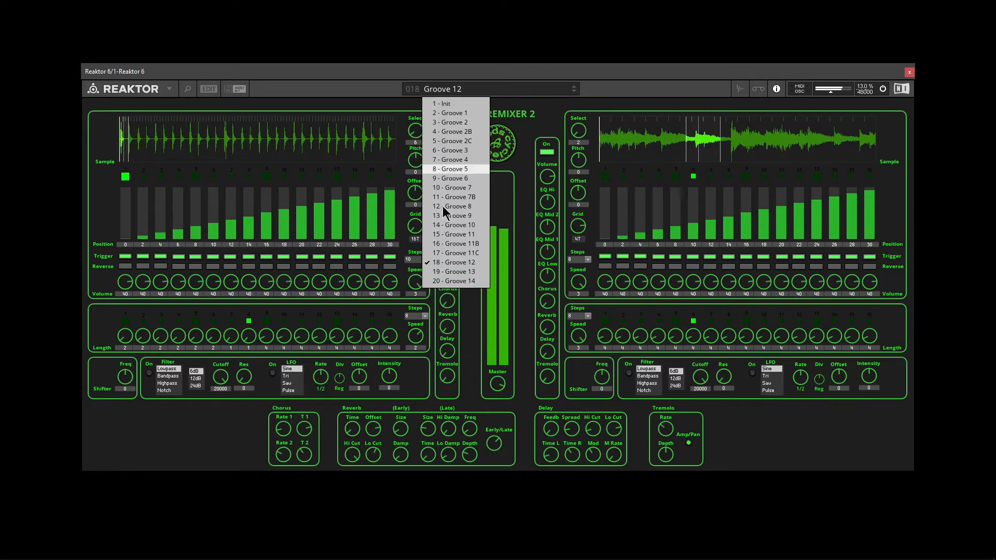
click(458, 271)
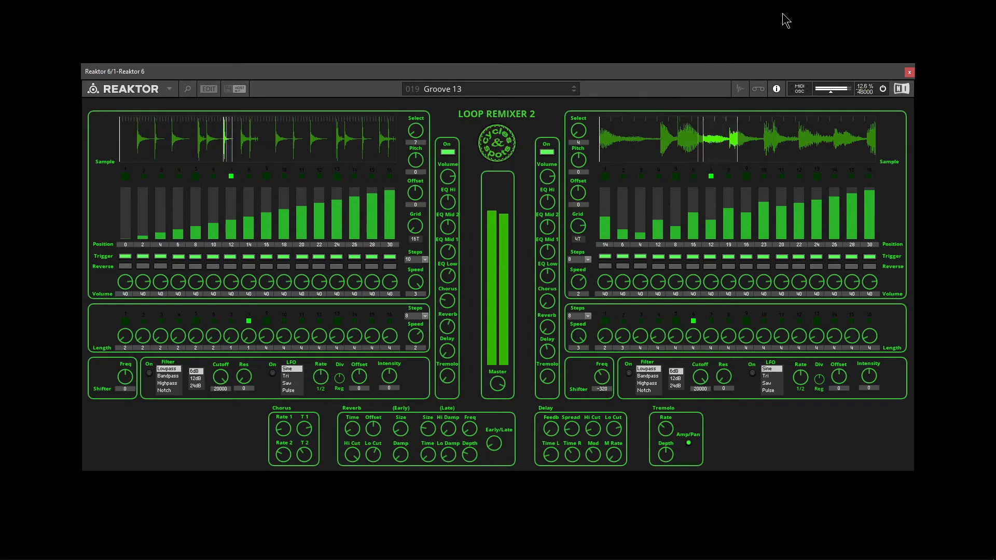
click(513, 89)
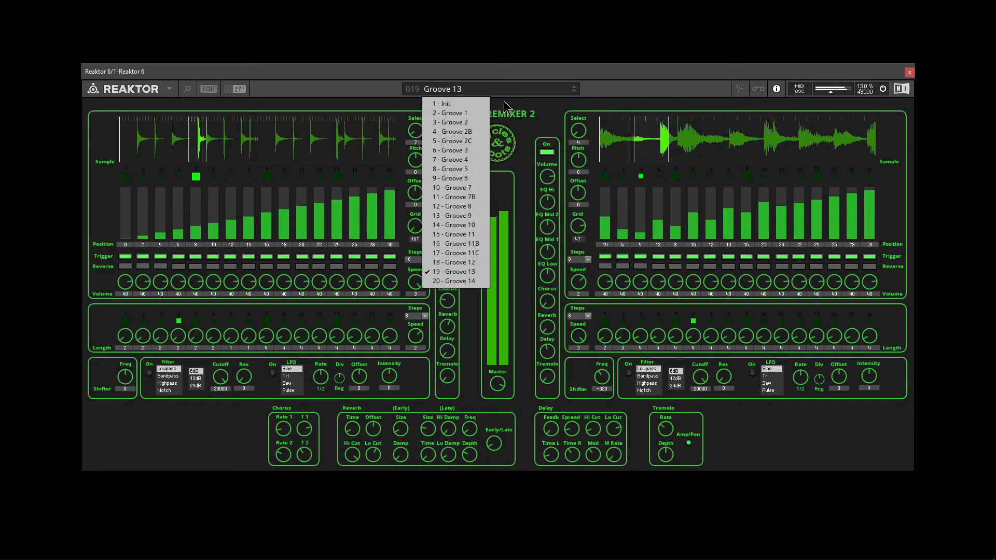
click(454, 281)
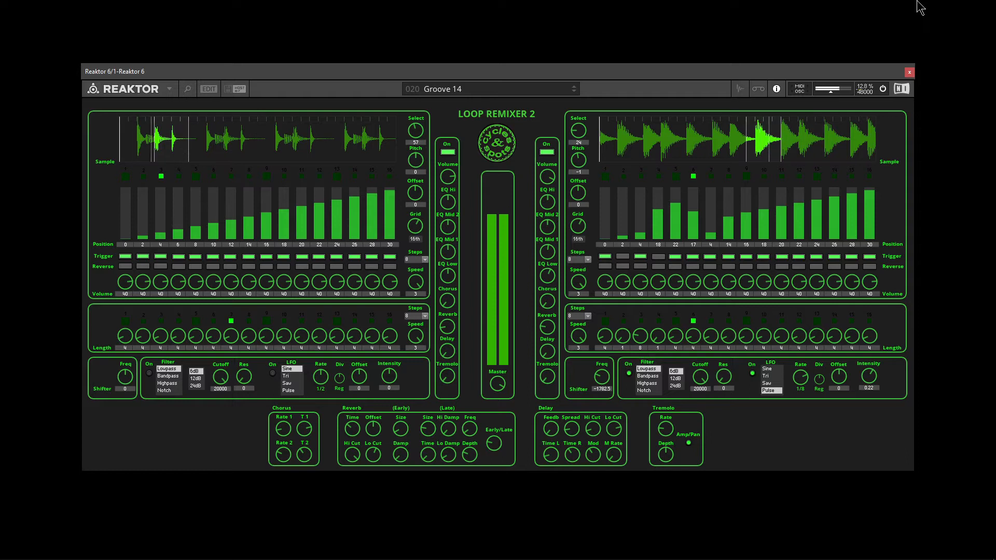
Return to the start of the snapshot list and audition Groove 1, Groove 2, Groove 2B and Groove 2C
click(483, 92)
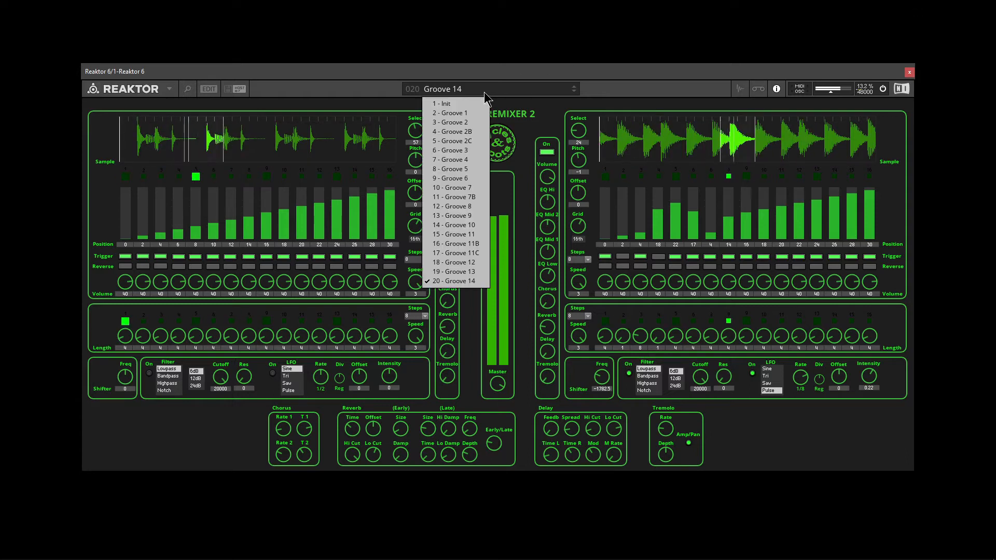
click(464, 113)
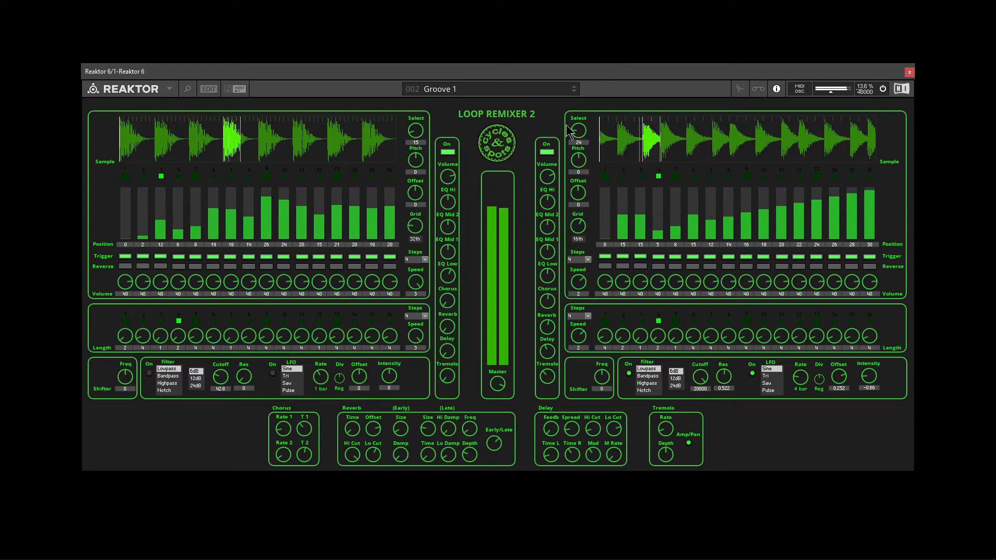
click(462, 91)
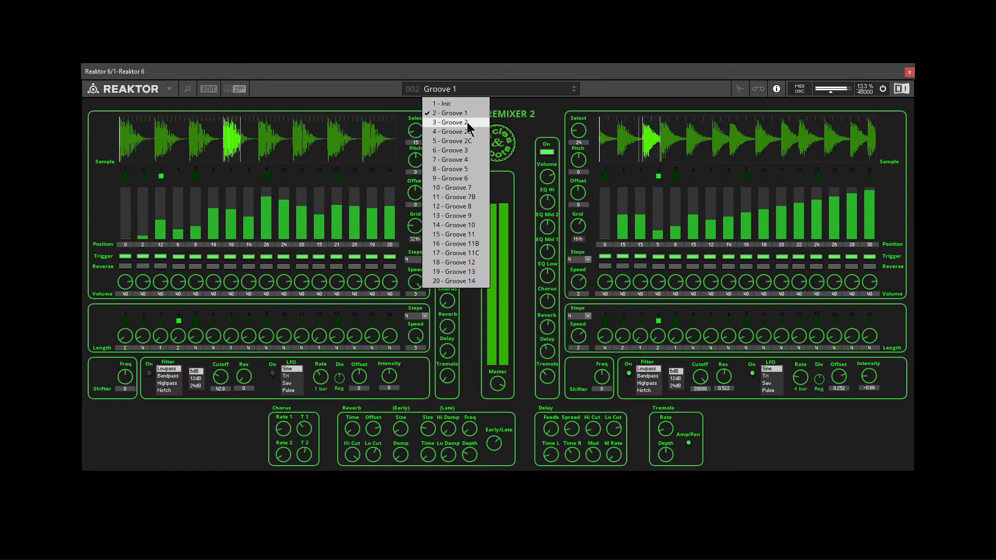
click(467, 122)
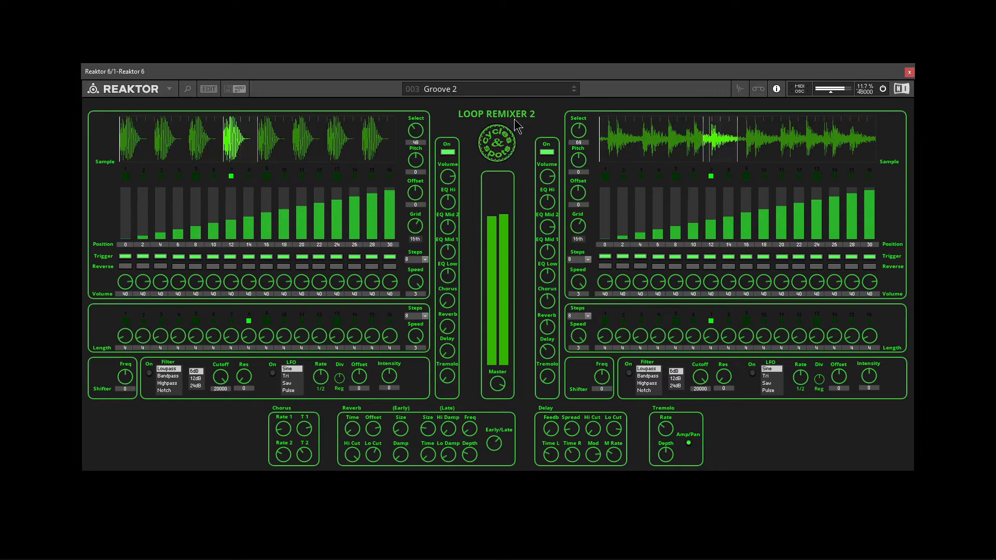
click(503, 90)
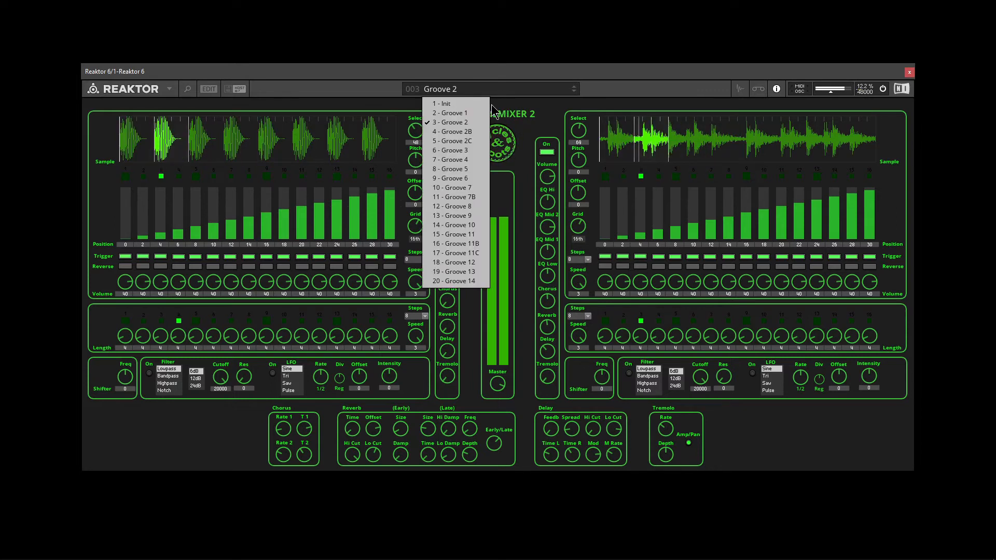
click(470, 132)
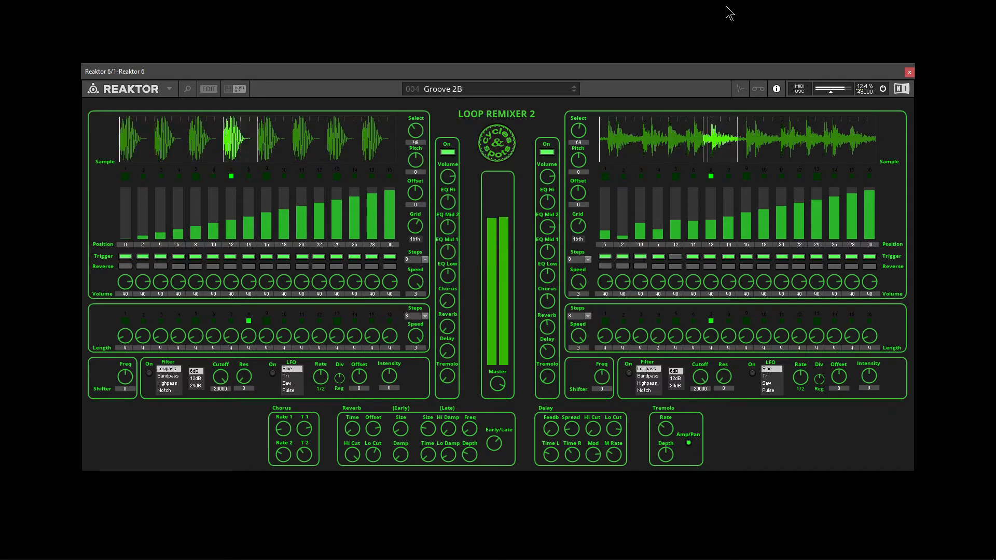
click(497, 93)
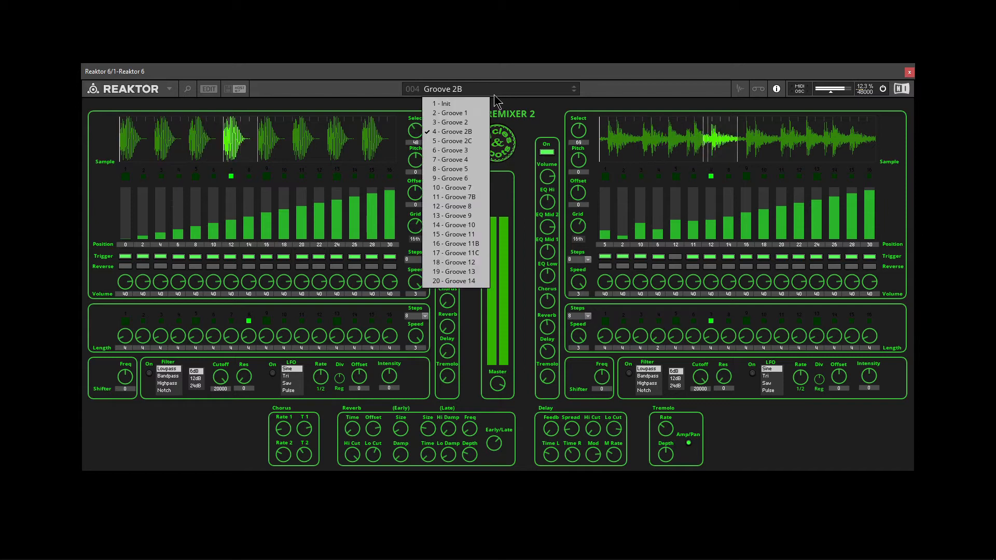
click(471, 139)
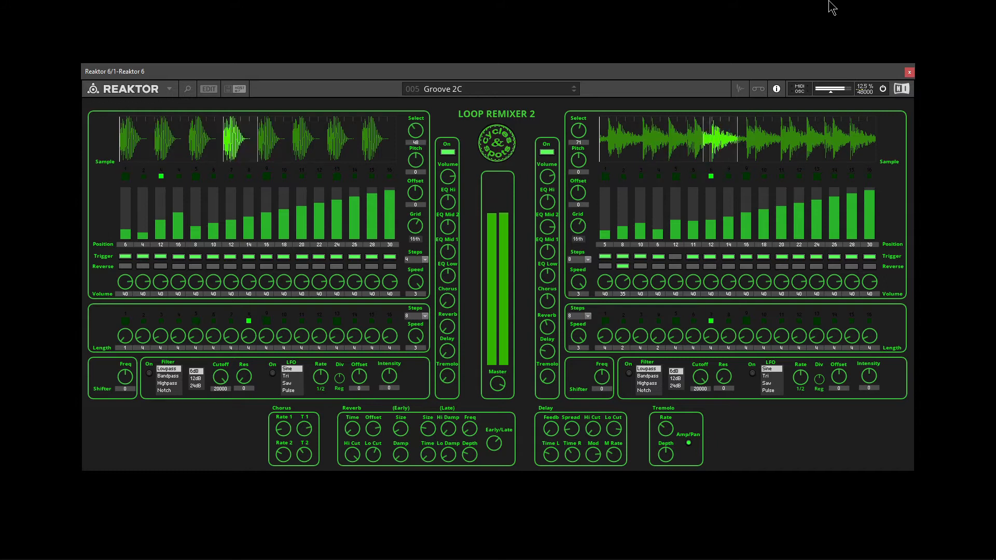
Audition the snapshots Groove 3, Groove 4 and Groove 5 one after another
click(513, 88)
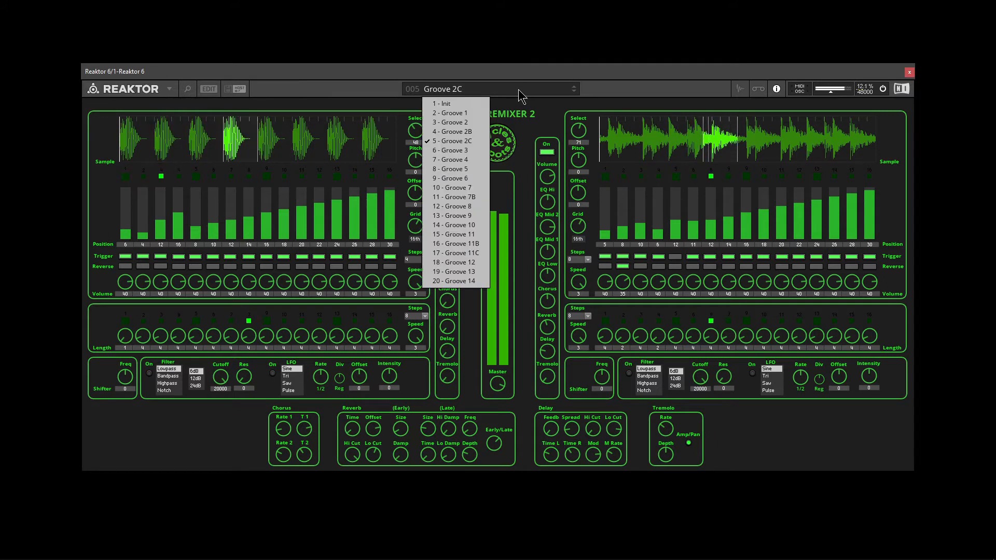
click(471, 151)
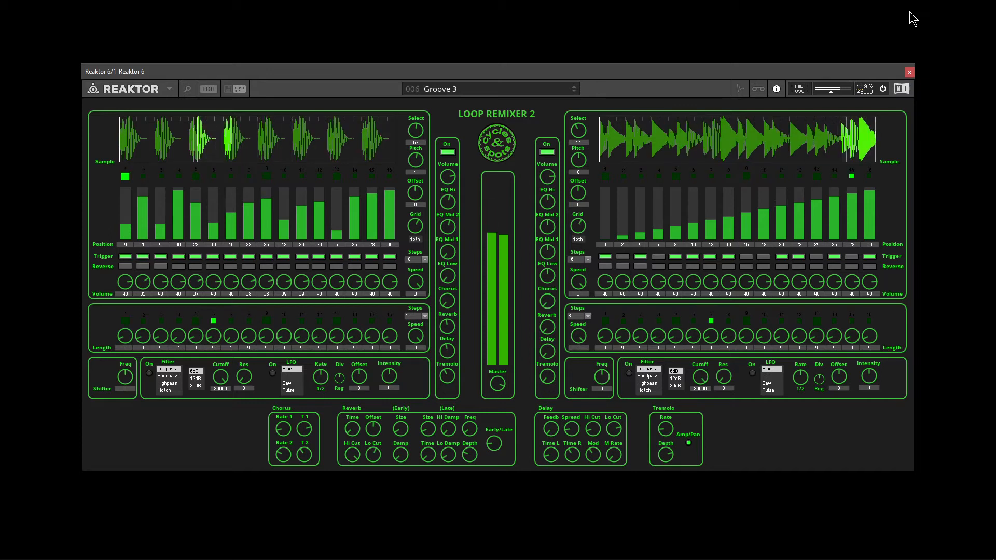
click(474, 90)
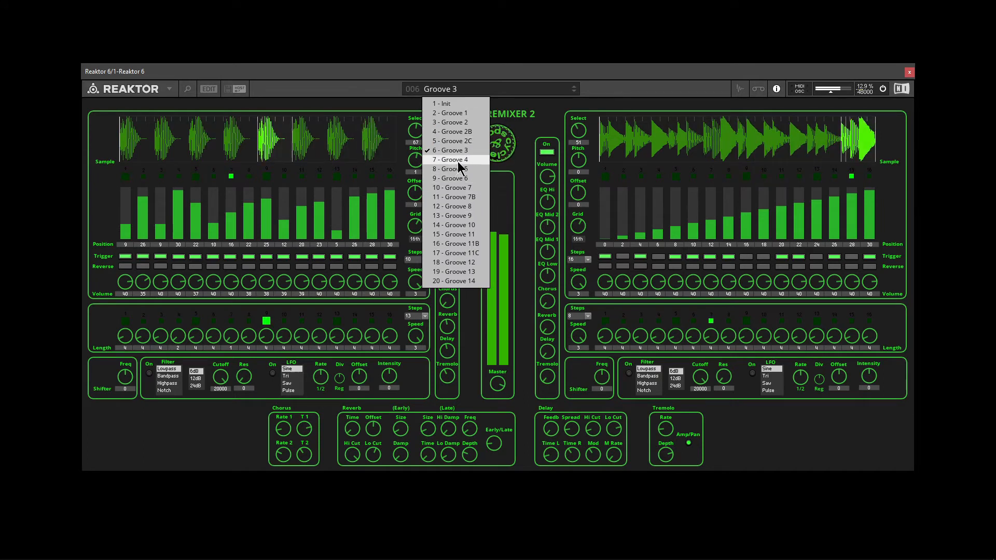
click(452, 160)
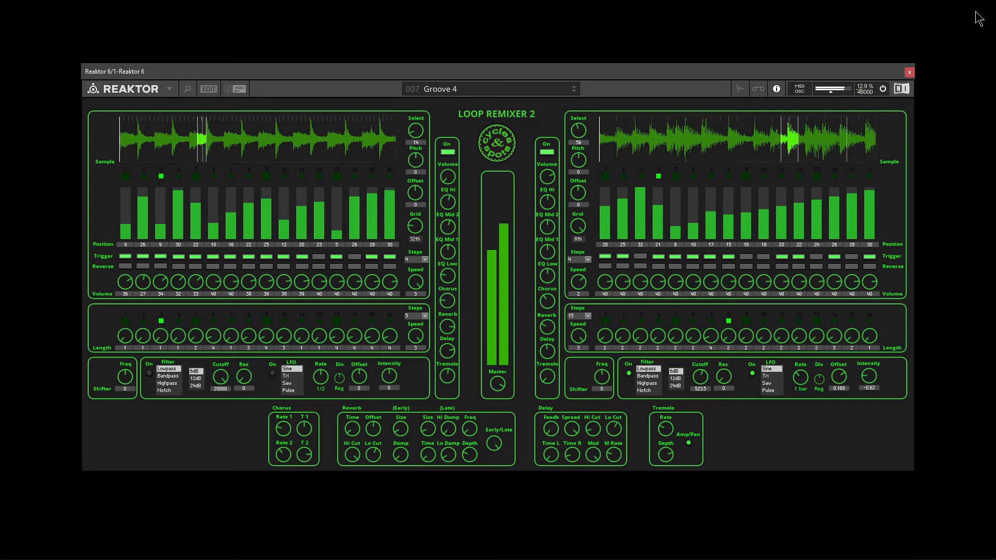
click(486, 89)
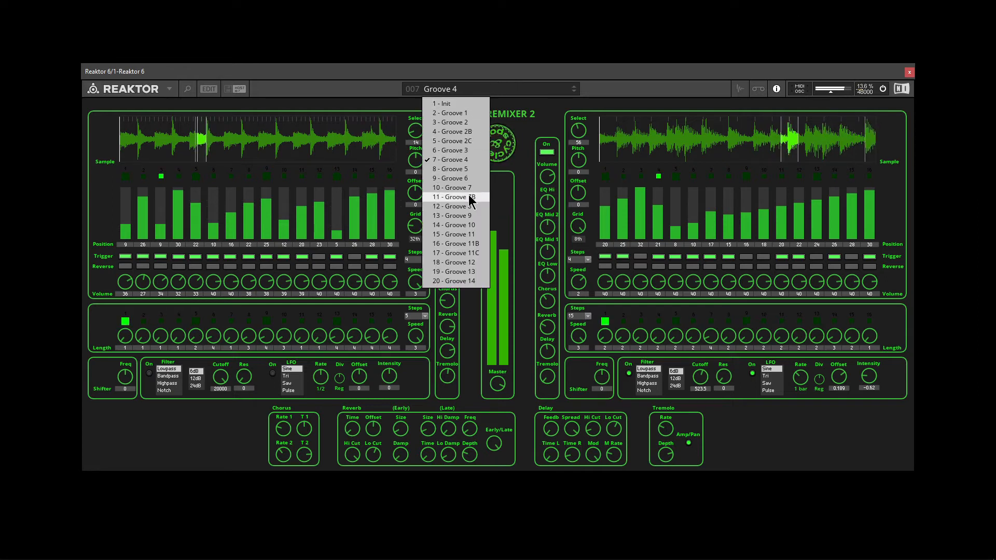
click(475, 159)
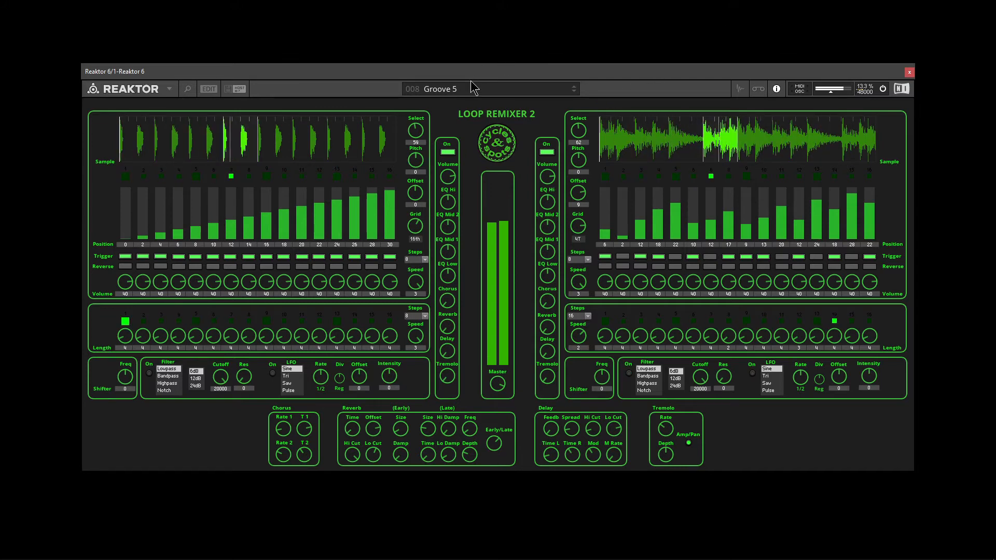
Audition the snapshots Groove 6 and Groove 7, ending with the variation Groove 7B loaded
click(476, 93)
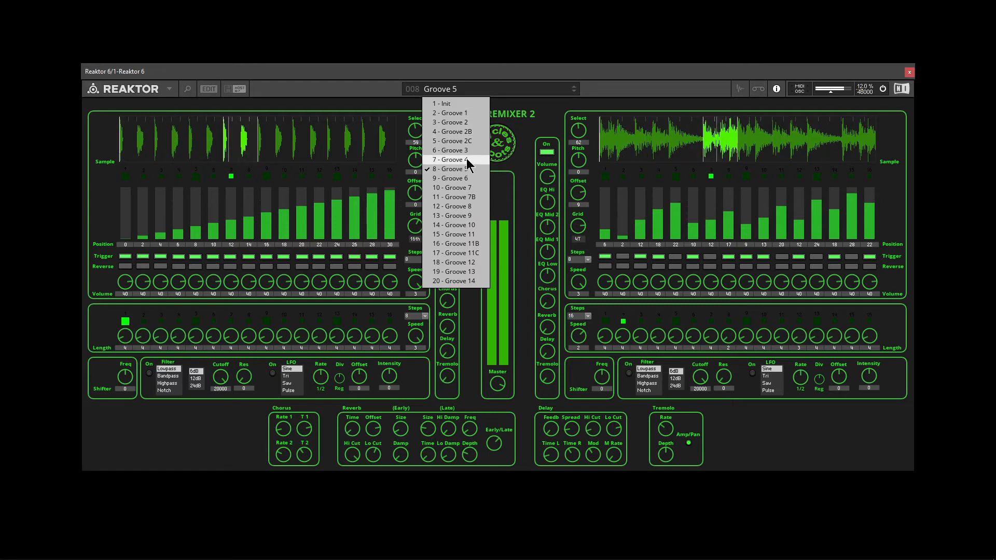
click(466, 178)
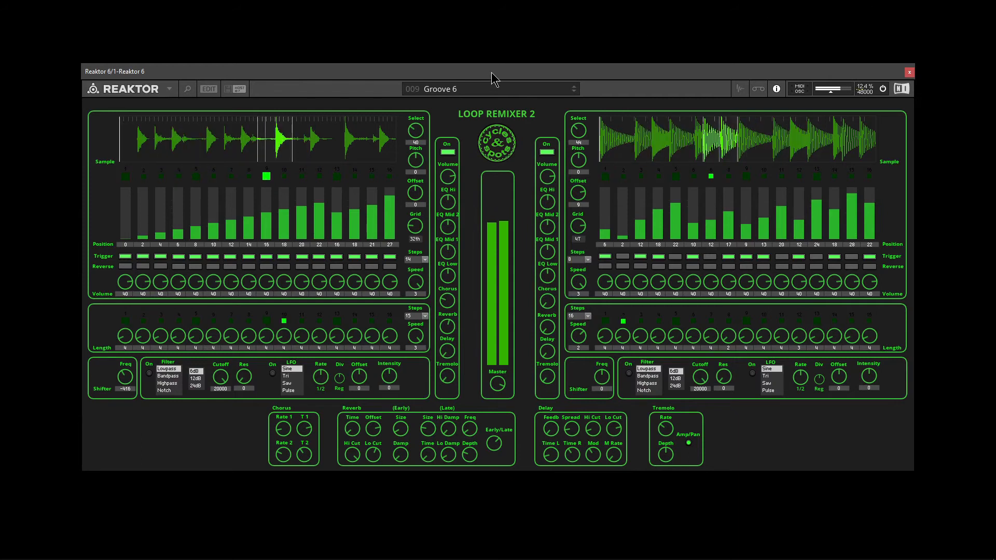
click(481, 89)
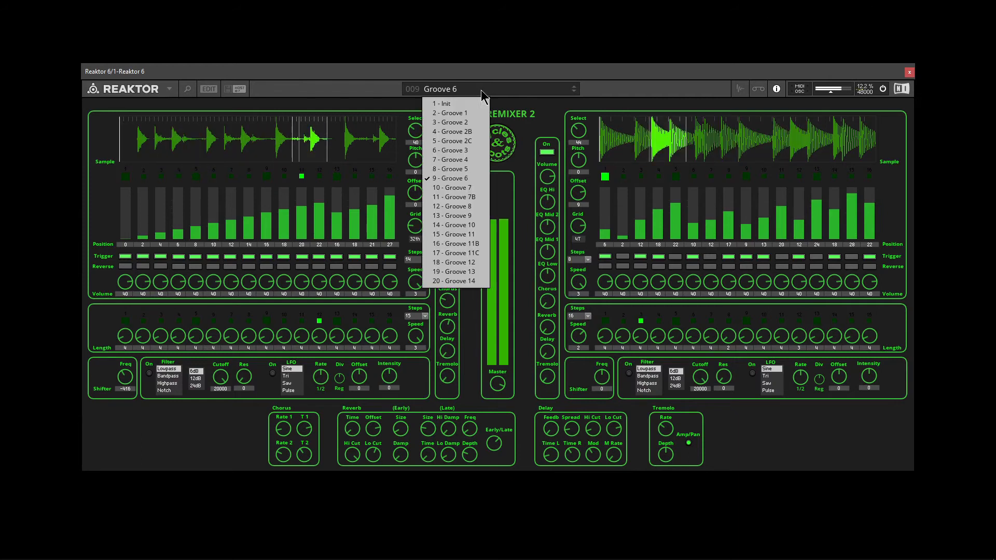
click(472, 187)
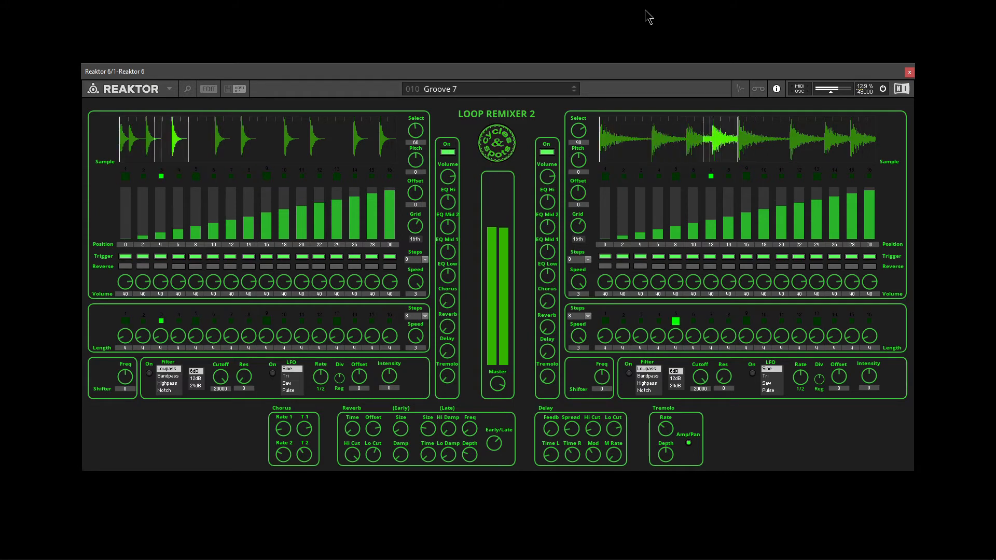
click(479, 91)
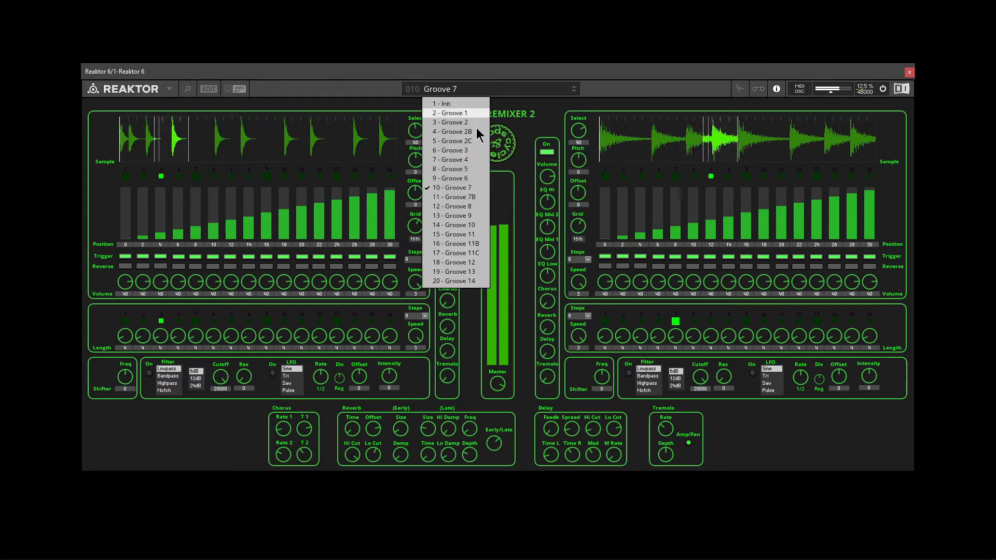
click(474, 198)
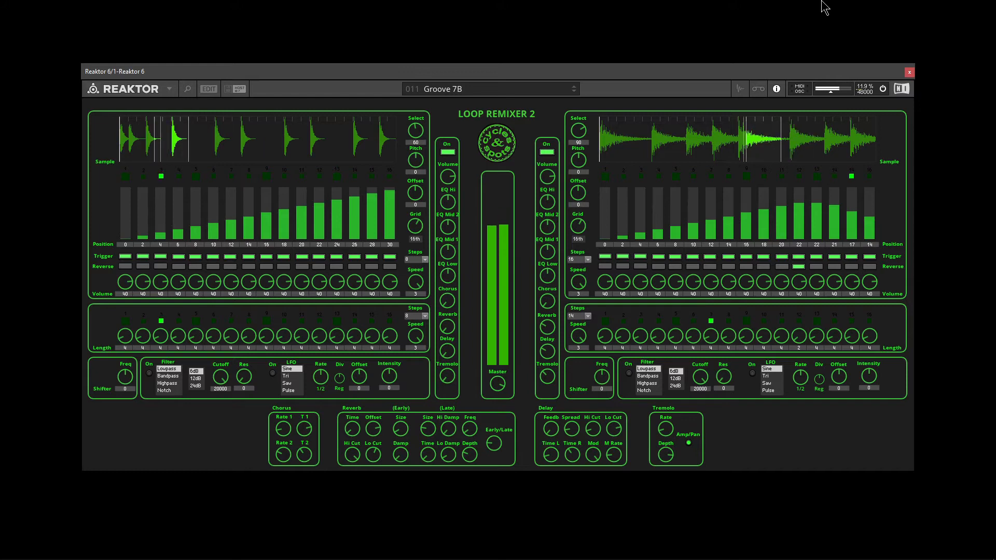
Load the Groove 8 snapshot and select sample 47 for the first loop
click(508, 88)
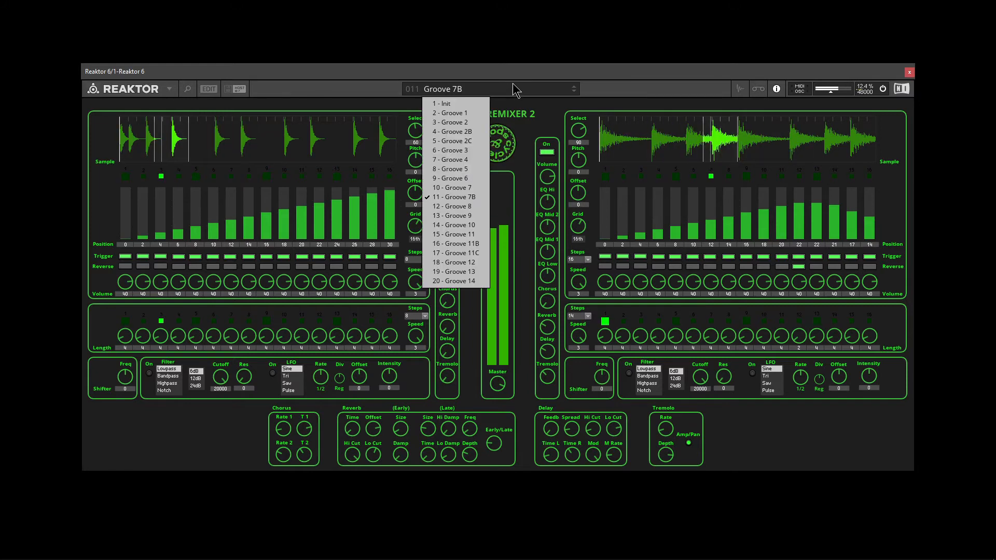
click(473, 206)
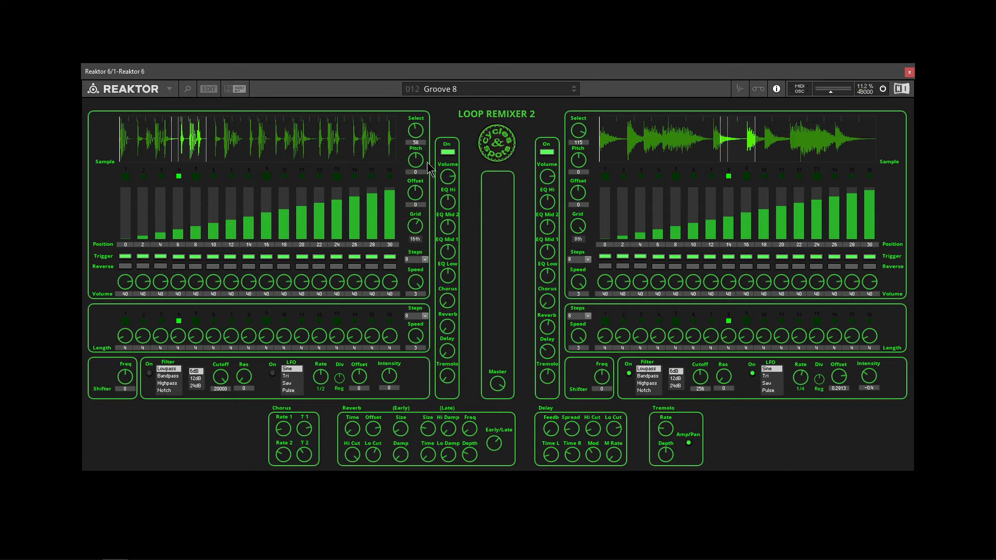
drag(419, 130, 422, 161)
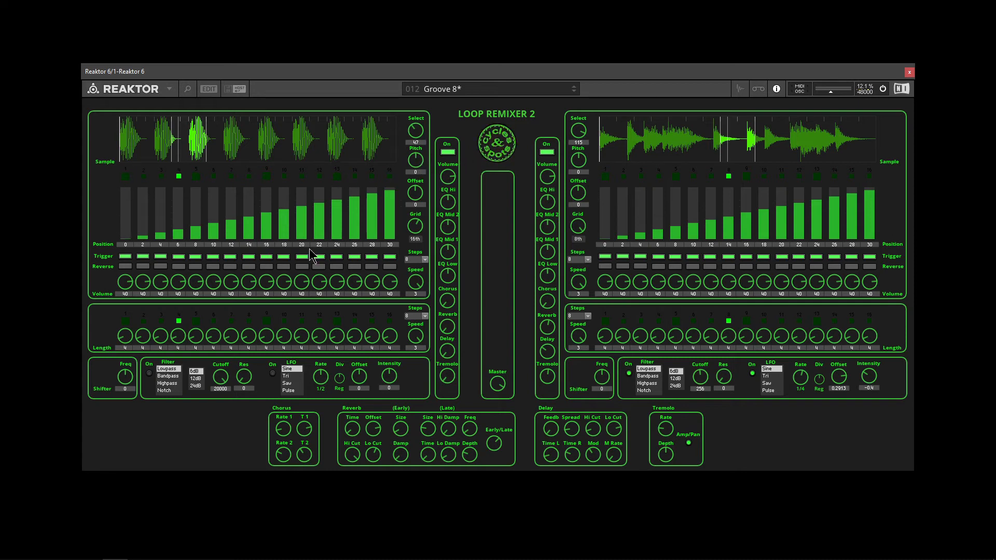
Set the first loop's positions to 10, 9 and 11 on steps 1–3 and 13 on step 5, and toggle triggers on steps 2–4
drag(129, 231, 128, 217)
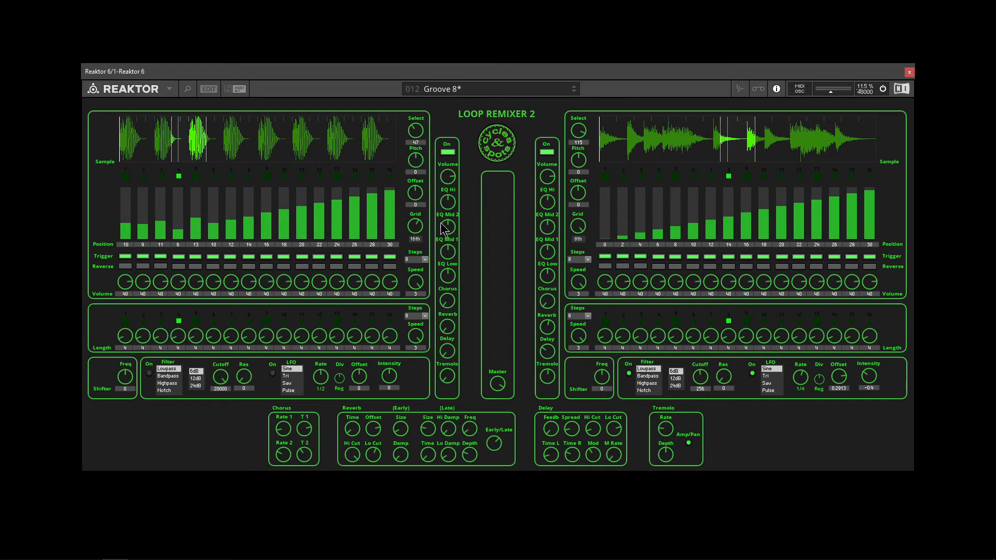
click(143, 256)
click(160, 256)
click(178, 257)
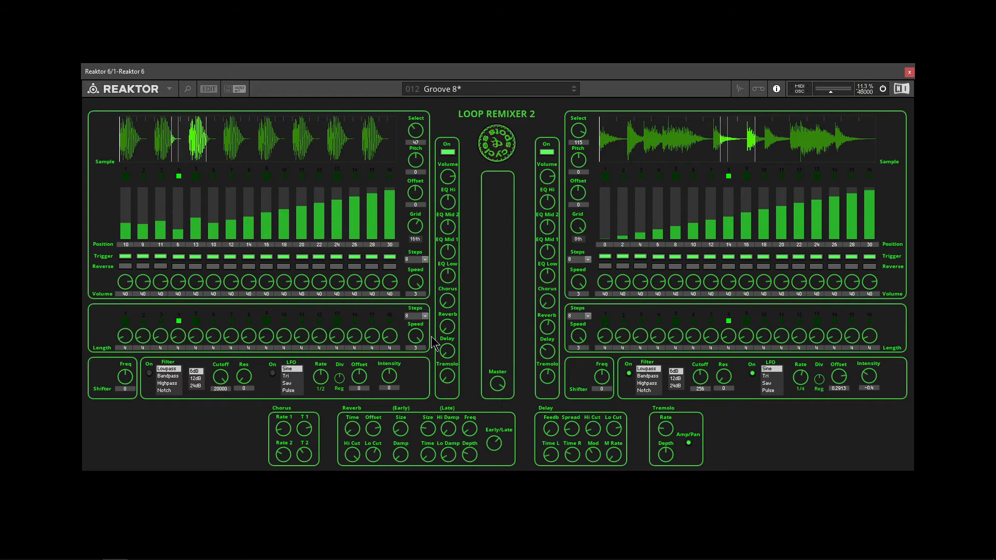
Set the first loop's position sequencer to 16 steps with a 16th grid and an offset of 2
click(421, 261)
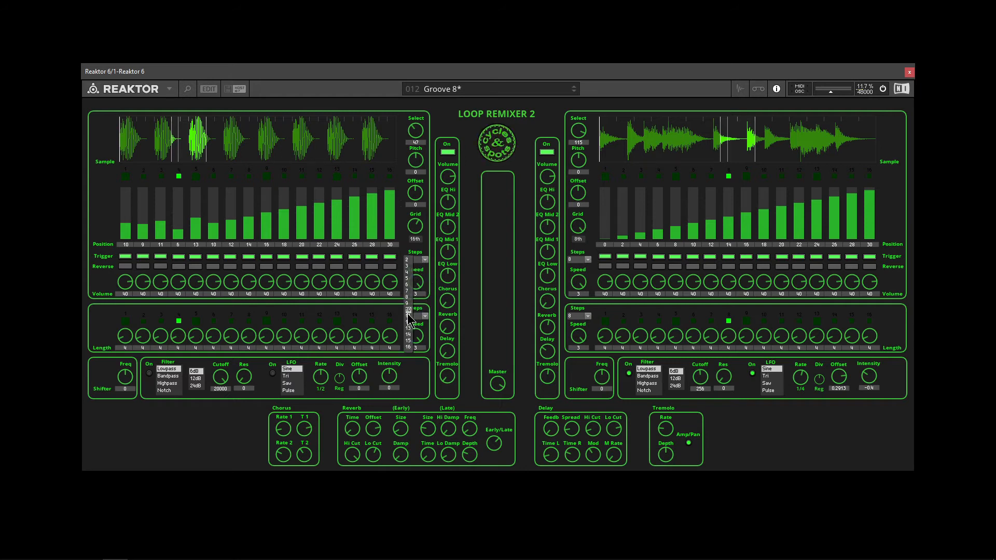
click(410, 346)
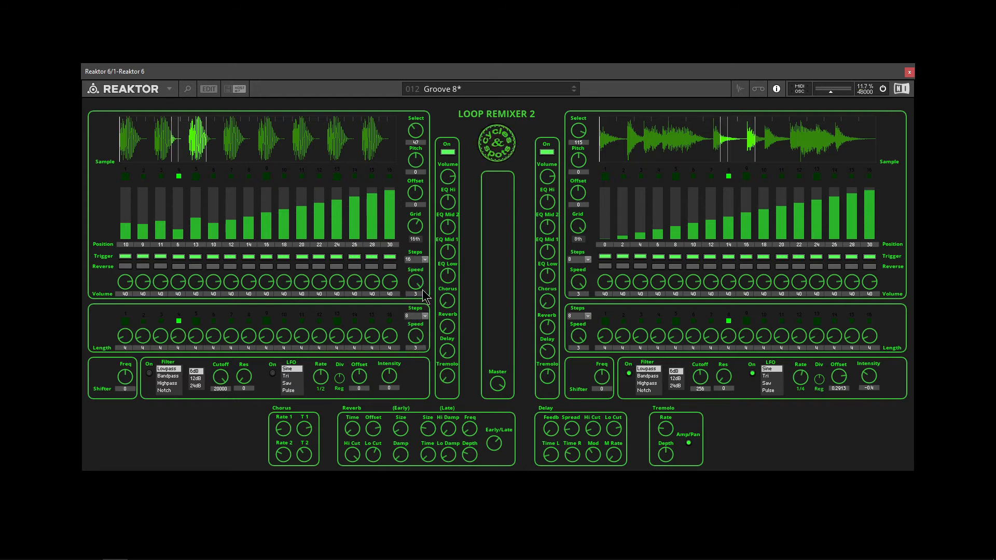
drag(422, 233, 431, 210)
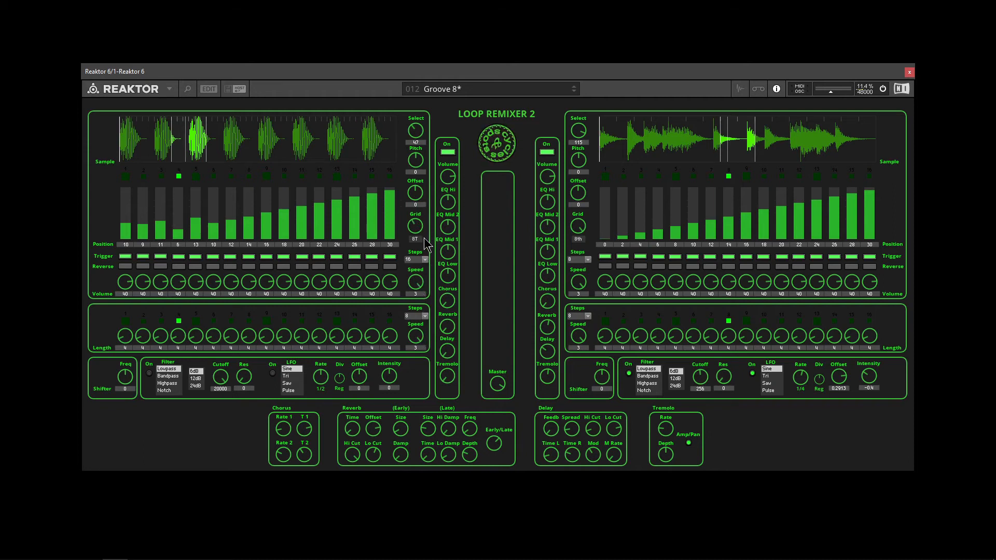
drag(417, 224, 416, 186)
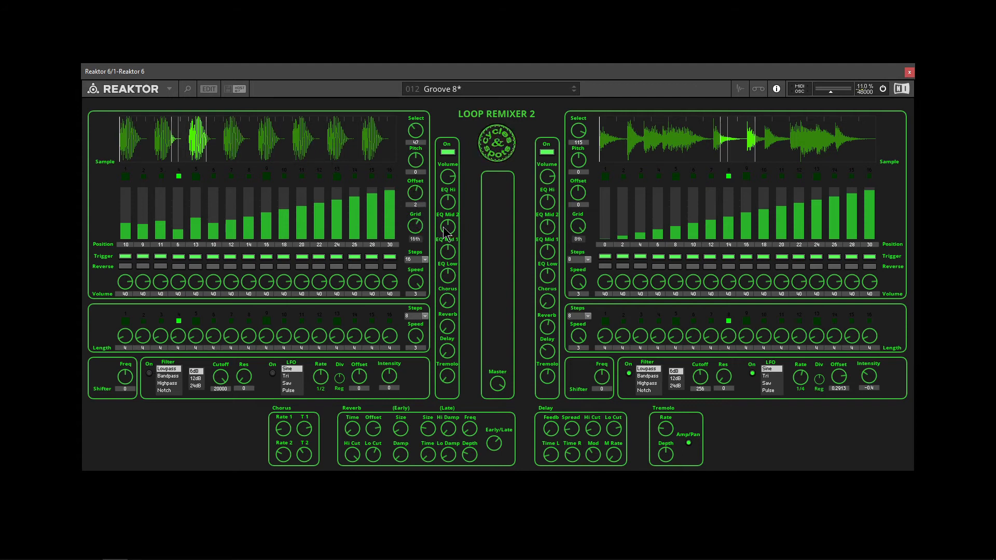
Set the first loop's length sequencer to 13 steps with a length of 1 on step 1, and adjust its frequency shifter
drag(125, 339, 129, 350)
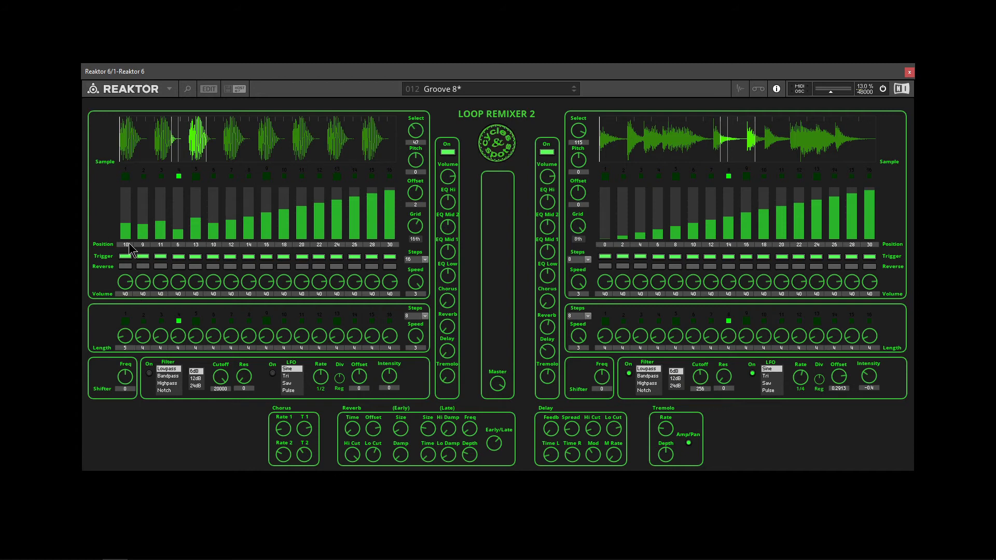
click(421, 318)
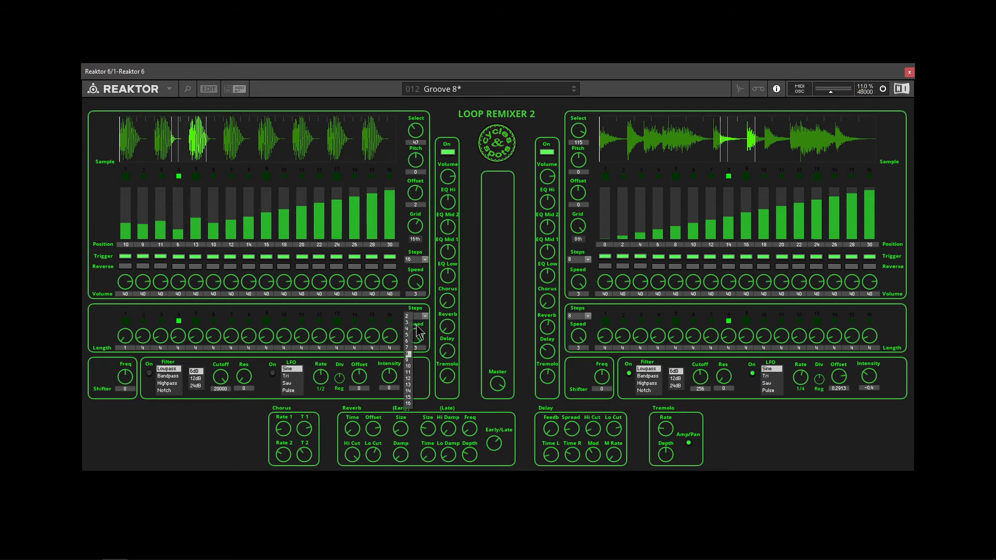
click(408, 386)
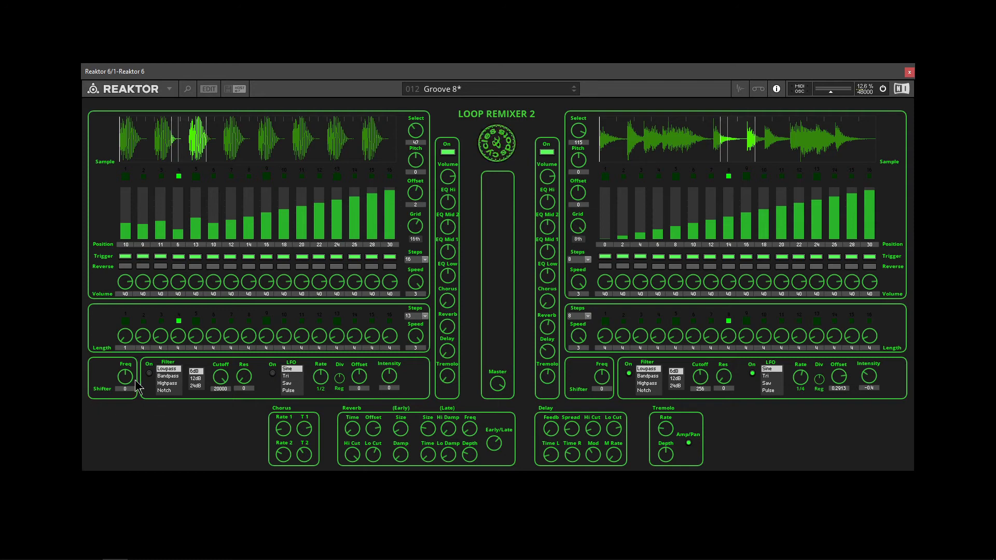
drag(127, 382, 130, 380)
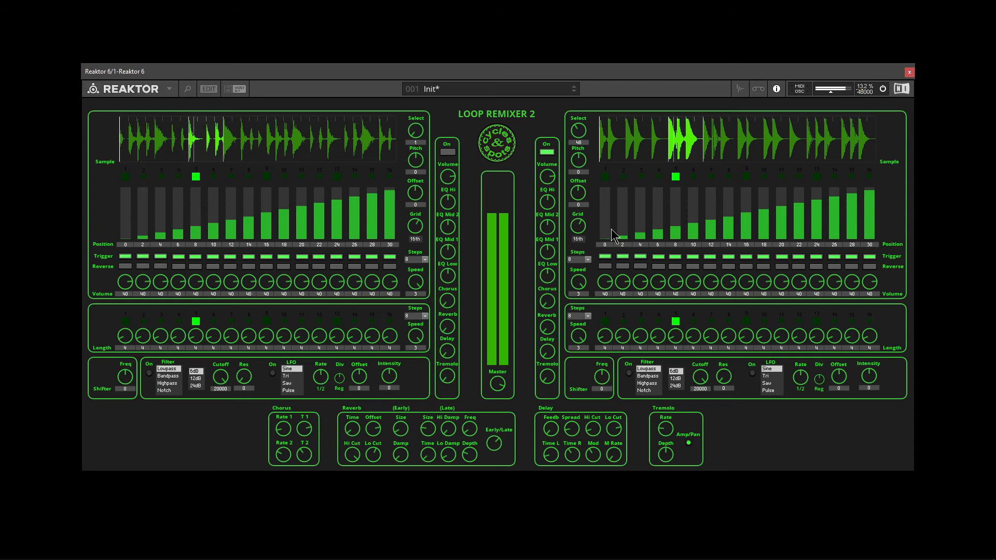
Set the second loop's positions to 9 on step 1 and 13, 17, 19, 22 on steps 3–6, mute step 3 and reverse step 4
mouse_move(605, 234)
mouse_down()
mouse_move(606, 222)
mouse_move(642, 203)
mouse_move(678, 199)
mouse_up()
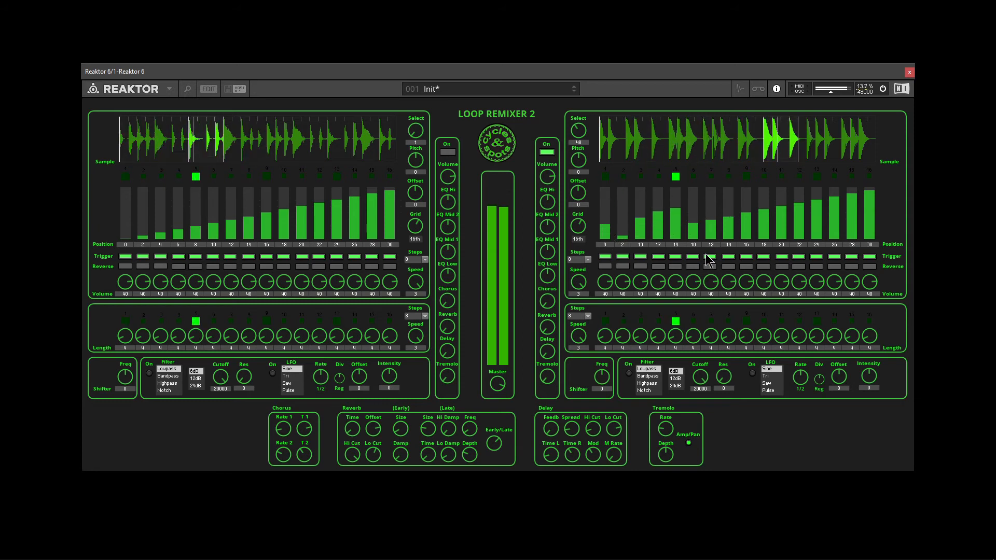
drag(699, 196, 697, 204)
click(641, 256)
click(656, 267)
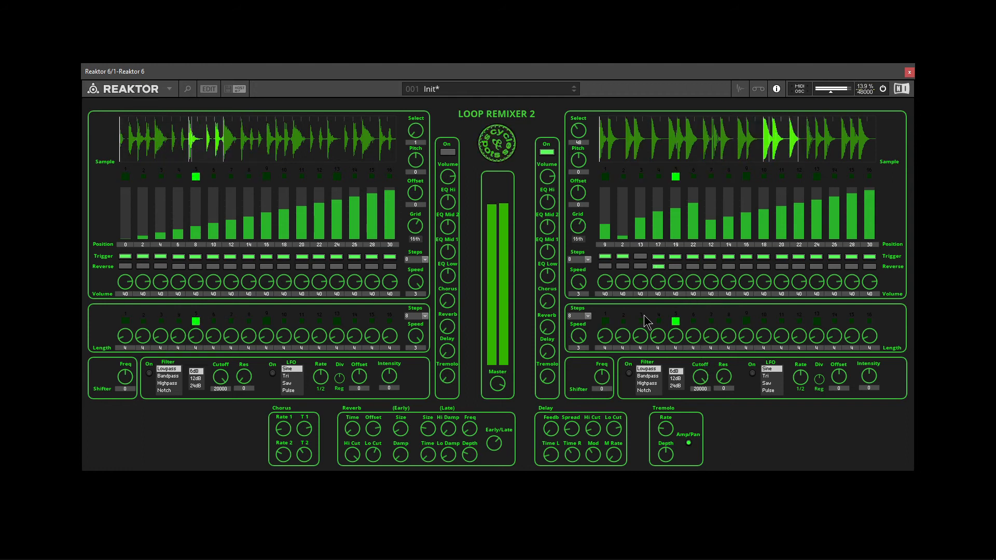
Give the second loop 10 position steps, volumes of 36, 42, 44 and 50 on steps 4, 6, 7 and 8, and length 5 on step 1
click(582, 260)
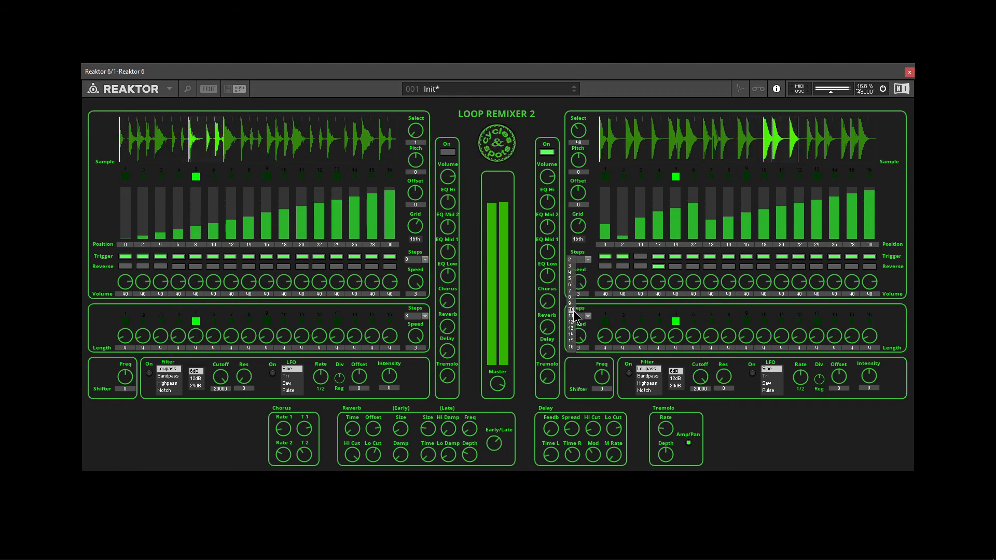
click(571, 310)
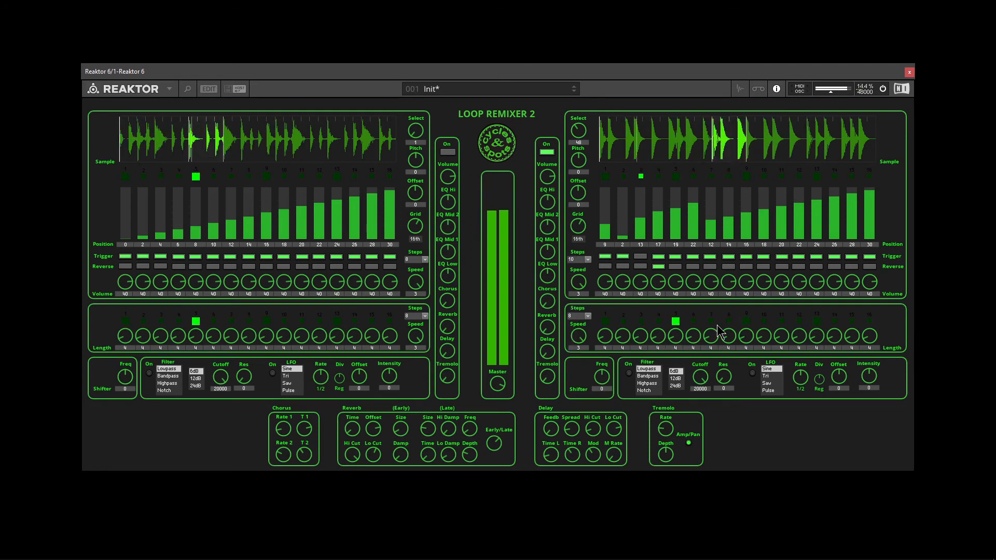
drag(660, 286, 734, 236)
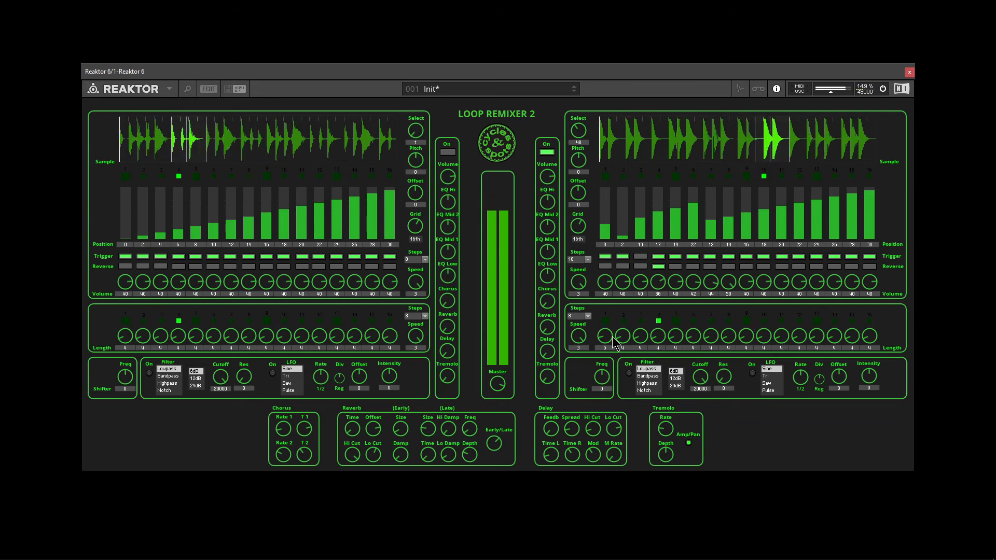
drag(602, 338, 603, 332)
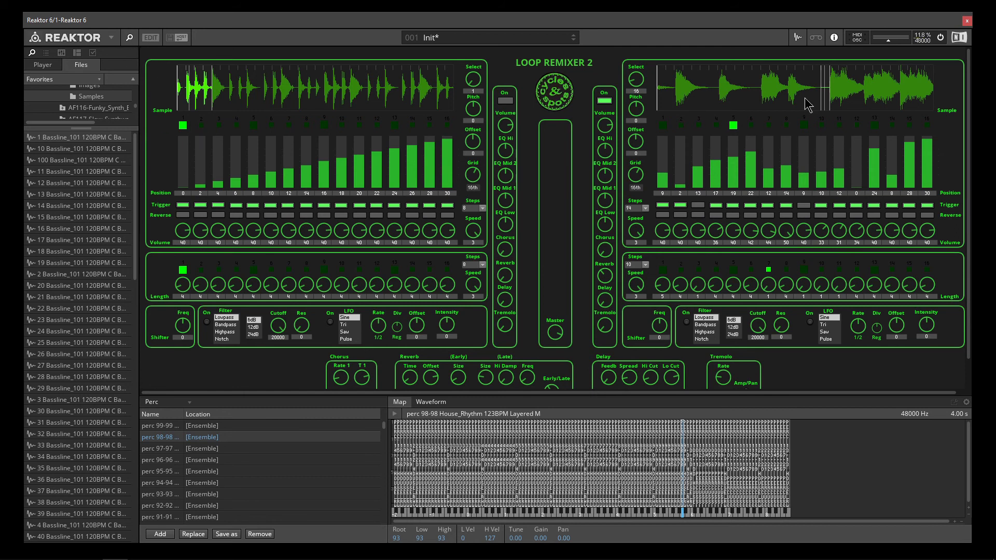
Remove all samples from the Perc sample map and confirm the deletion
click(159, 404)
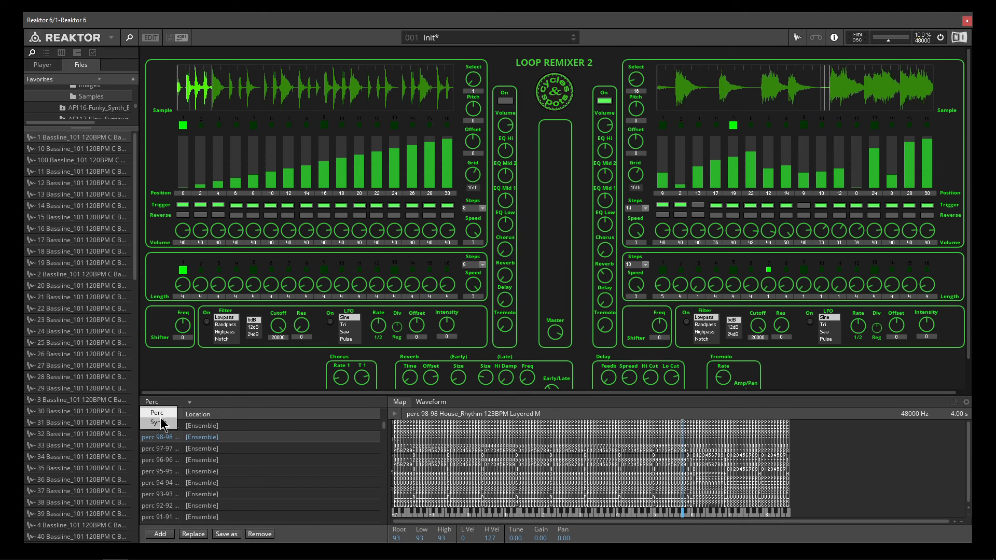
click(178, 452)
click(179, 453)
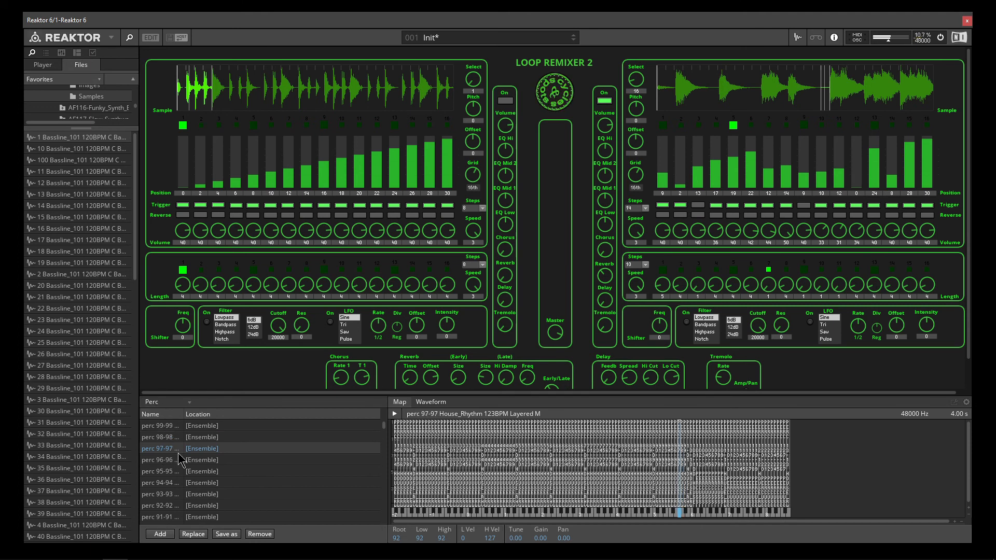
key(ctrl+a)
key(space)
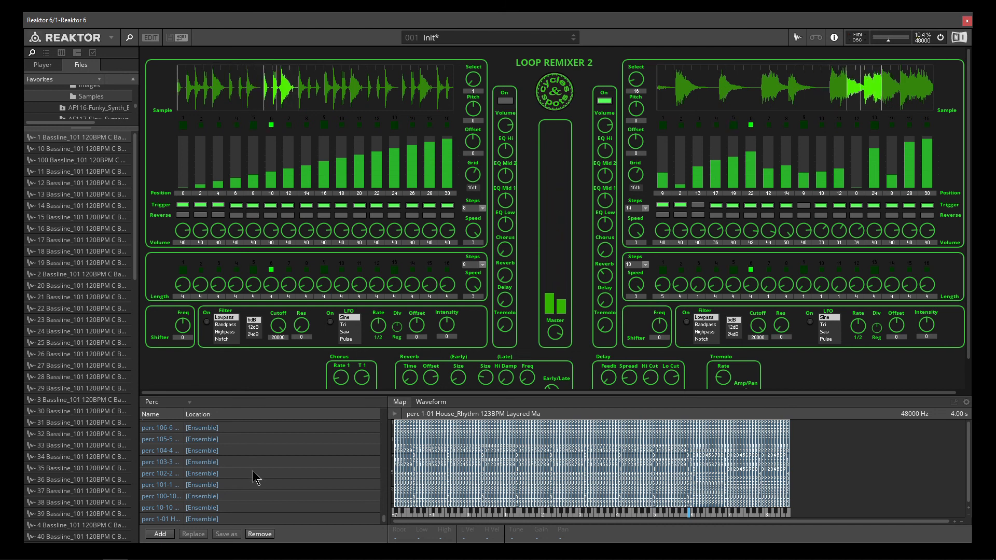
click(260, 534)
click(483, 317)
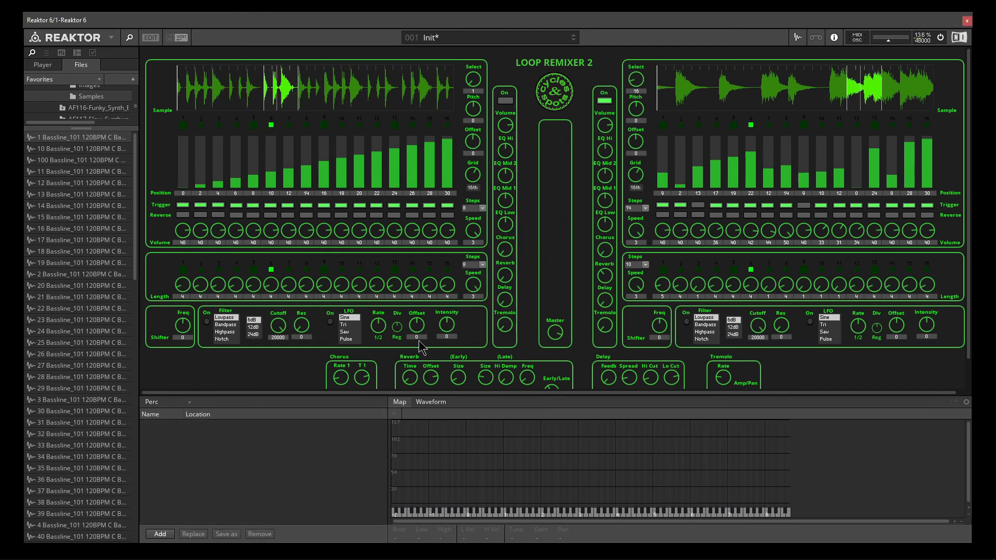
Add the Bassline_101 120BPM files listed from number 1 through number 32 to the emptied Perc sample map
click(79, 138)
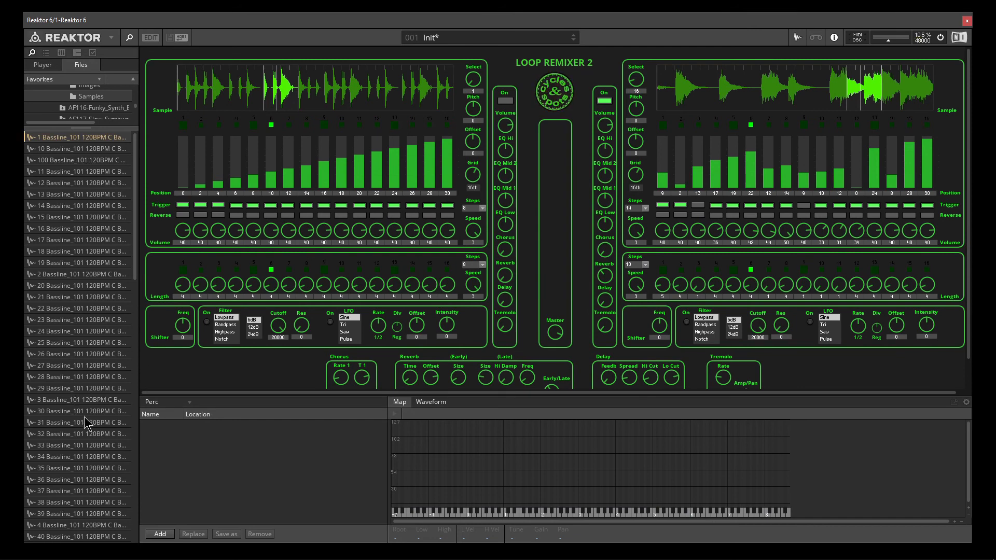
shift+click(71, 435)
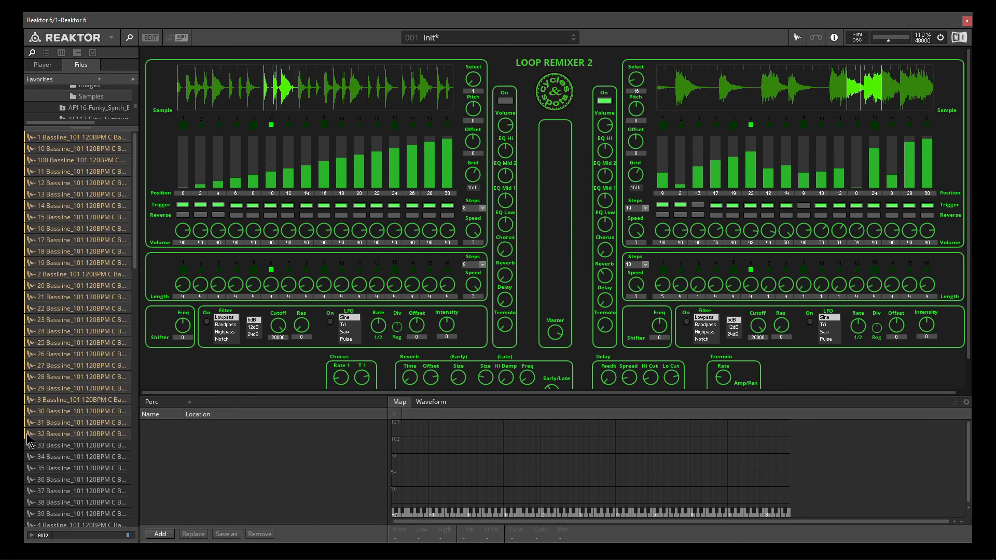
drag(179, 446, 170, 457)
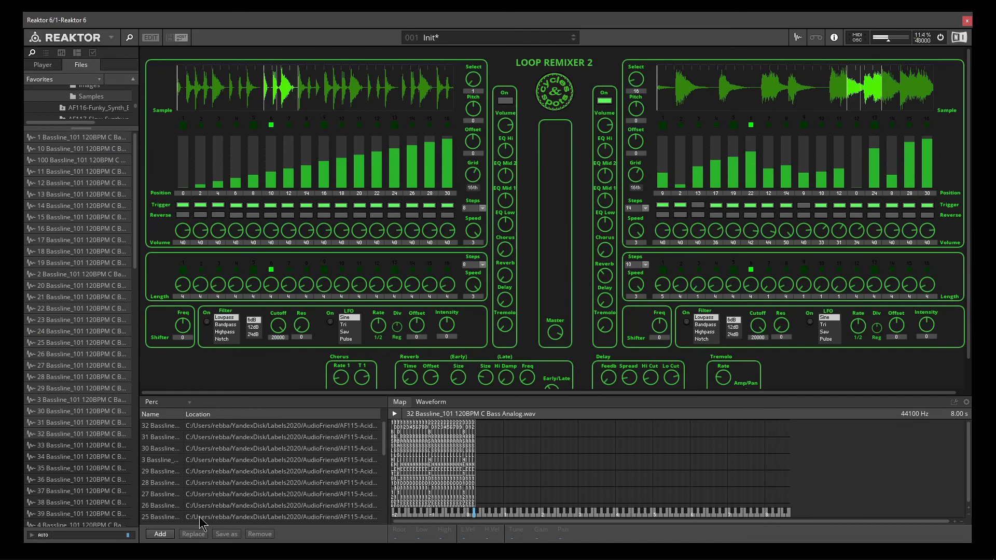